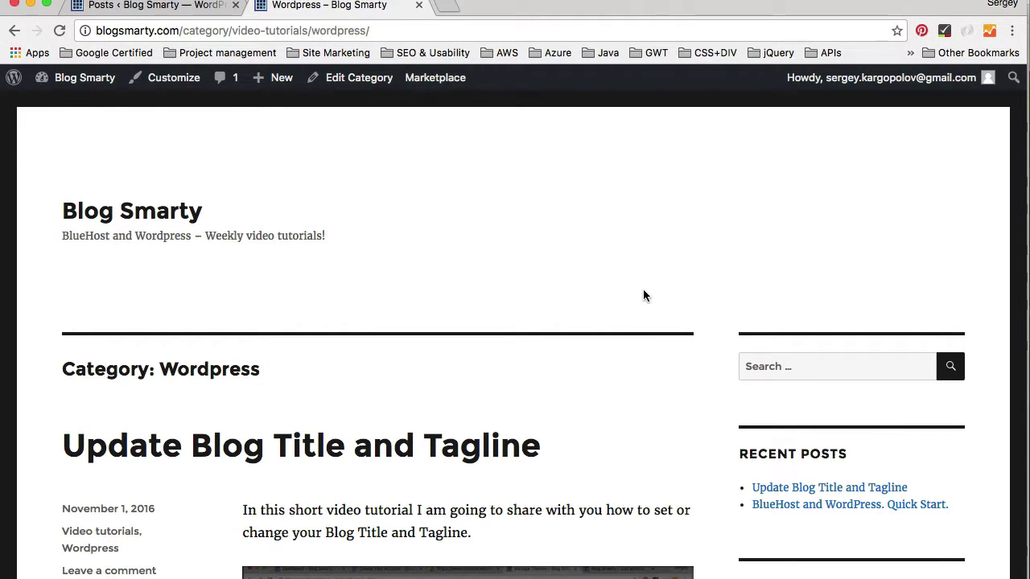
Look over the live Wordpress category page, then return to the admin Posts list.
{"action": "scroll", "coordinate": [643, 296], "scroll_direction": "down", "scroll_amount": 5}
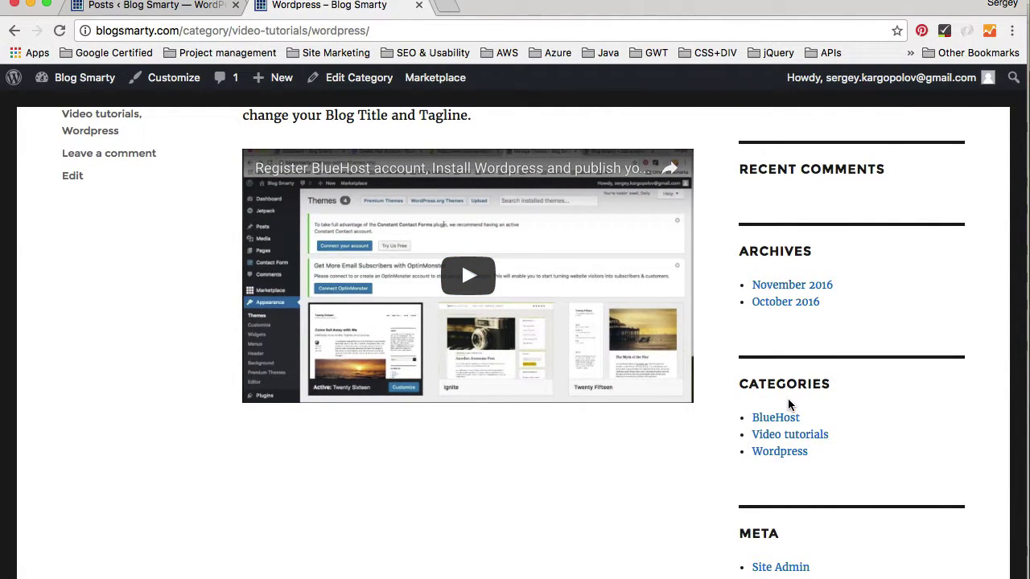
{"action": "scroll", "coordinate": [788, 405], "scroll_direction": "up", "scroll_amount": 5}
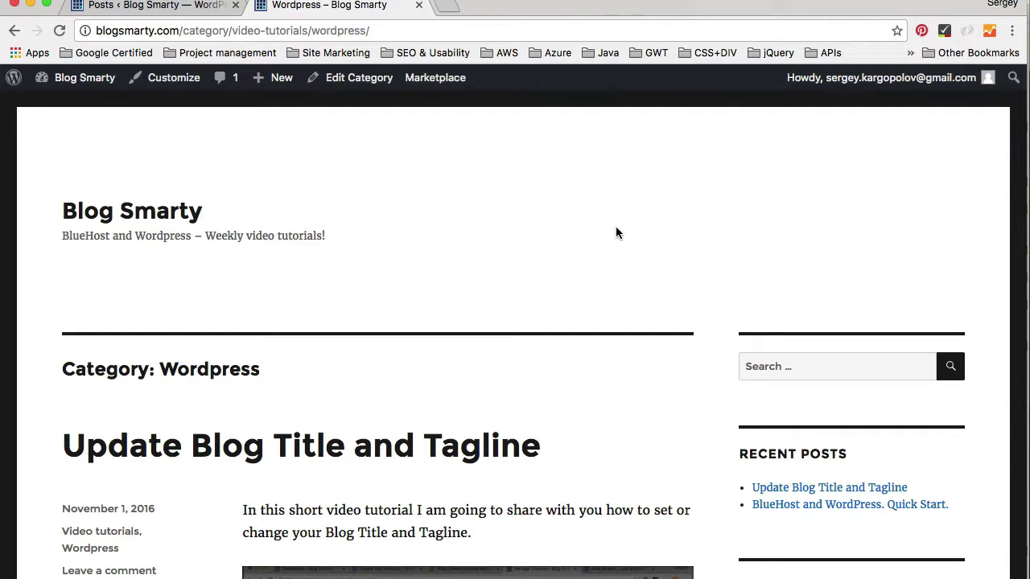
{"action": "left_click", "coordinate": [160, 7]}
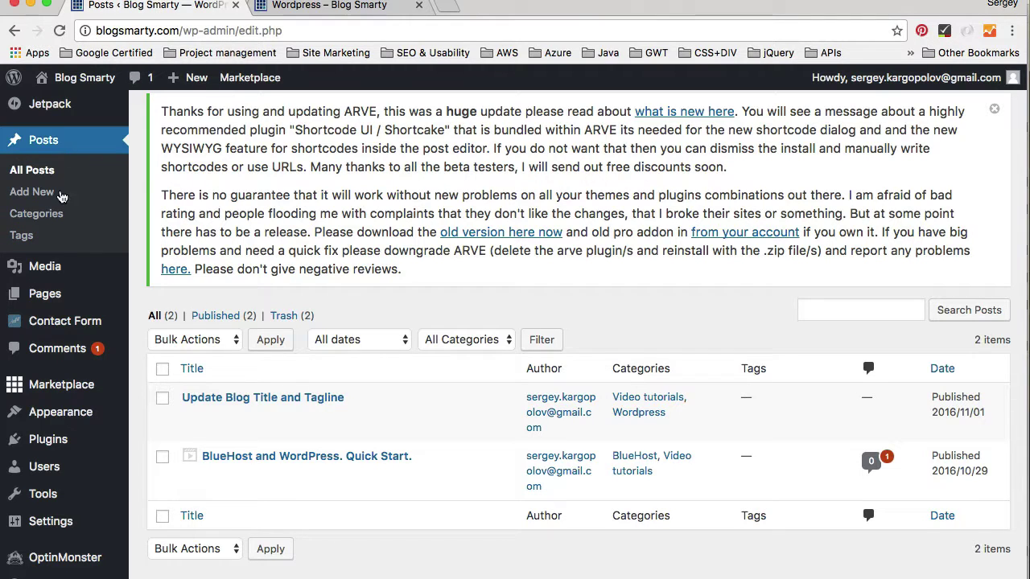
Go to Appearance > Menus in the admin dashboard.
{"action": "mouse_move", "coordinate": [56, 412]}
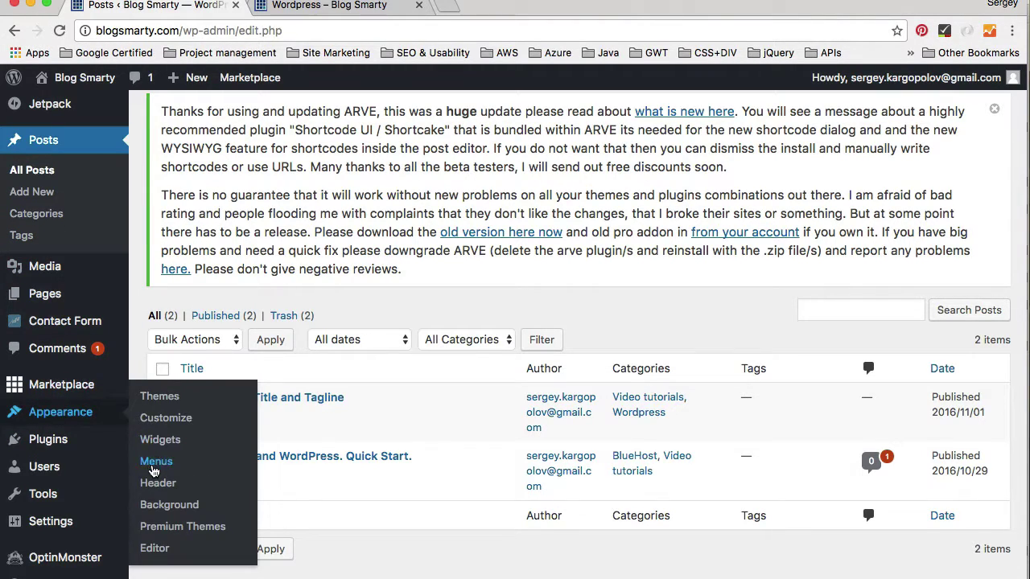
{"action": "left_click", "coordinate": [156, 472]}
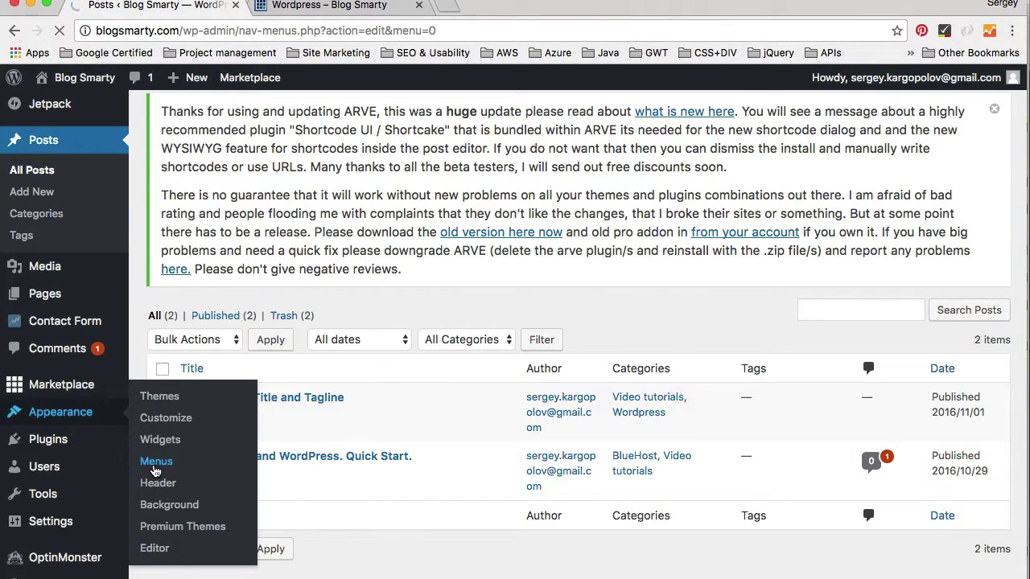
{"action": "scroll", "coordinate": [622, 429], "scroll_direction": "down", "scroll_amount": 5}
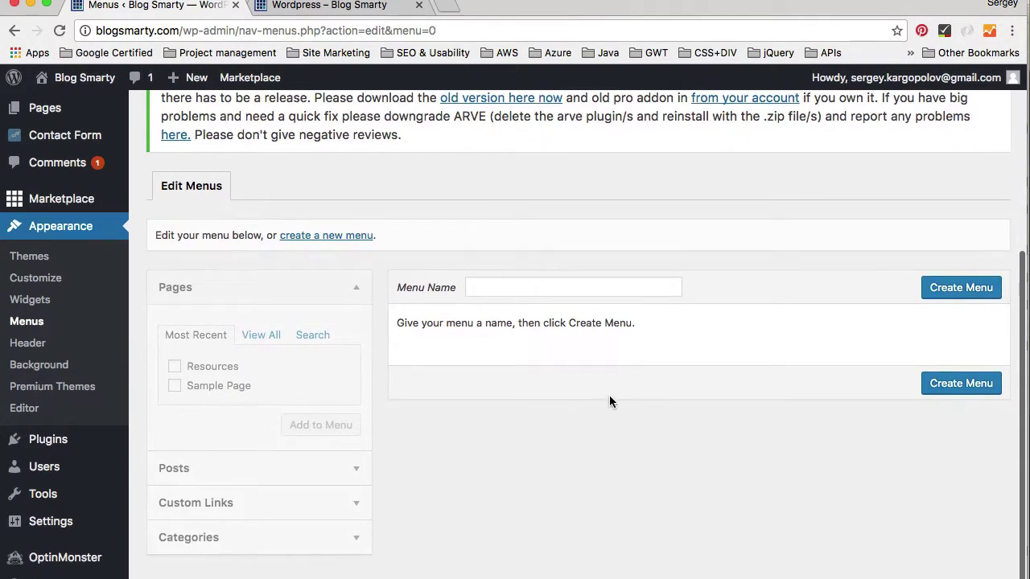
Create a new navigation menu named 'Menu at the TOP'.
{"action": "left_click", "coordinate": [497, 290]}
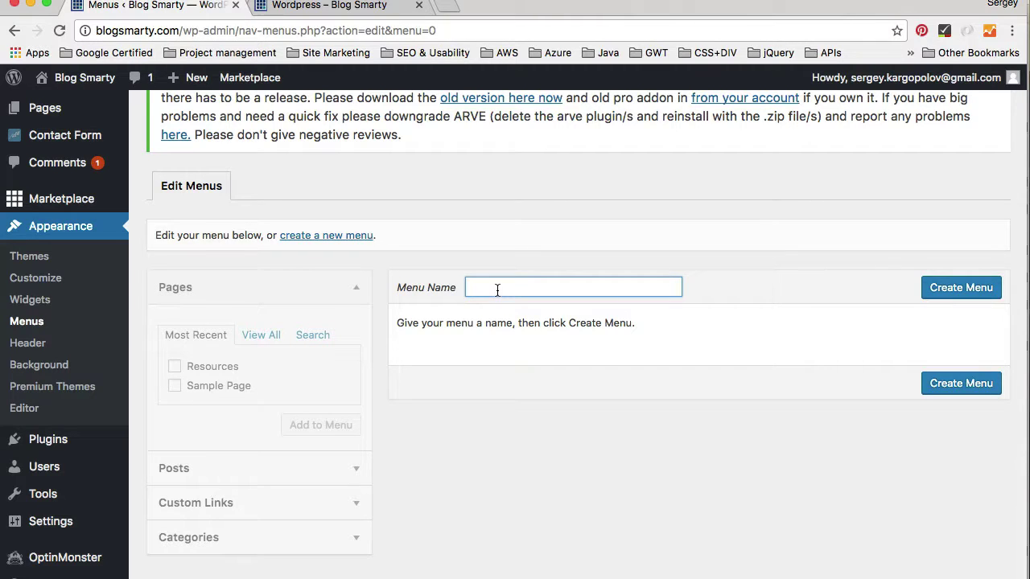
{"action": "type", "text": "top"}
{"action": "key", "text": "BackSpace"}
{"action": "key", "text": "BackSpace"}
{"action": "key", "text": "BackSpace"}
{"action": "key", "text": "BackSpace"}
{"action": "type", "text": "Menu at the TOP"}
{"action": "left_click", "coordinate": [958, 292]}
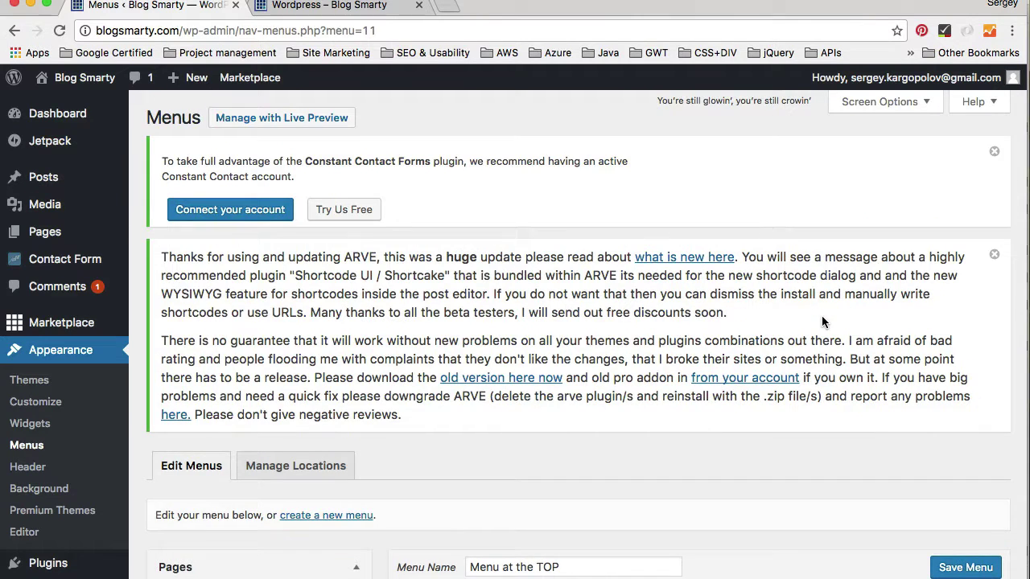
Pick Resources from the full Pages list and add it as the first menu item.
{"action": "scroll", "coordinate": [822, 322], "scroll_direction": "down", "scroll_amount": 5}
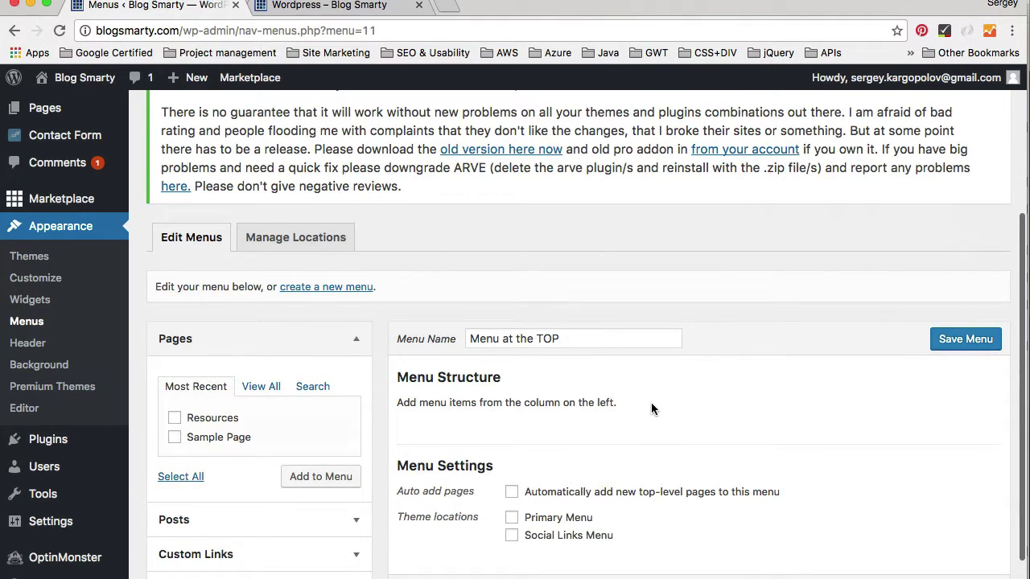
{"action": "scroll", "coordinate": [651, 402], "scroll_direction": "down", "scroll_amount": 2}
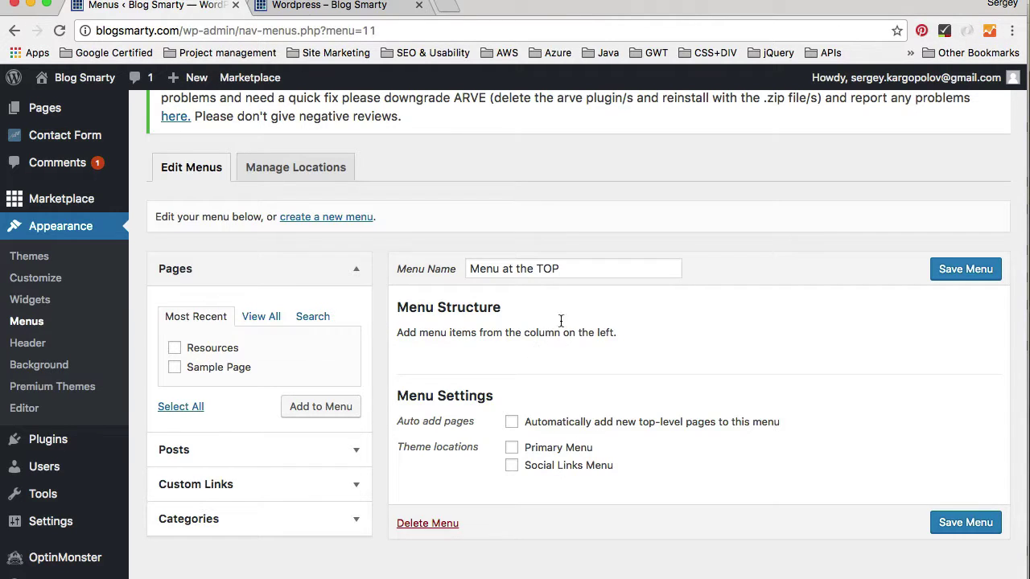
{"action": "left_click", "coordinate": [259, 322]}
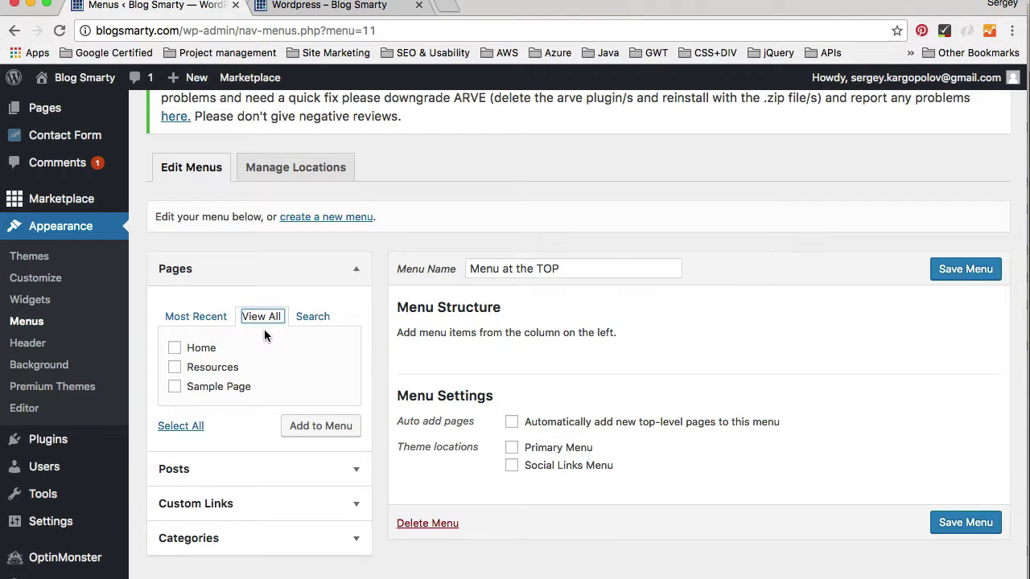
{"action": "scroll", "coordinate": [270, 358], "scroll_direction": "down", "scroll_amount": 1}
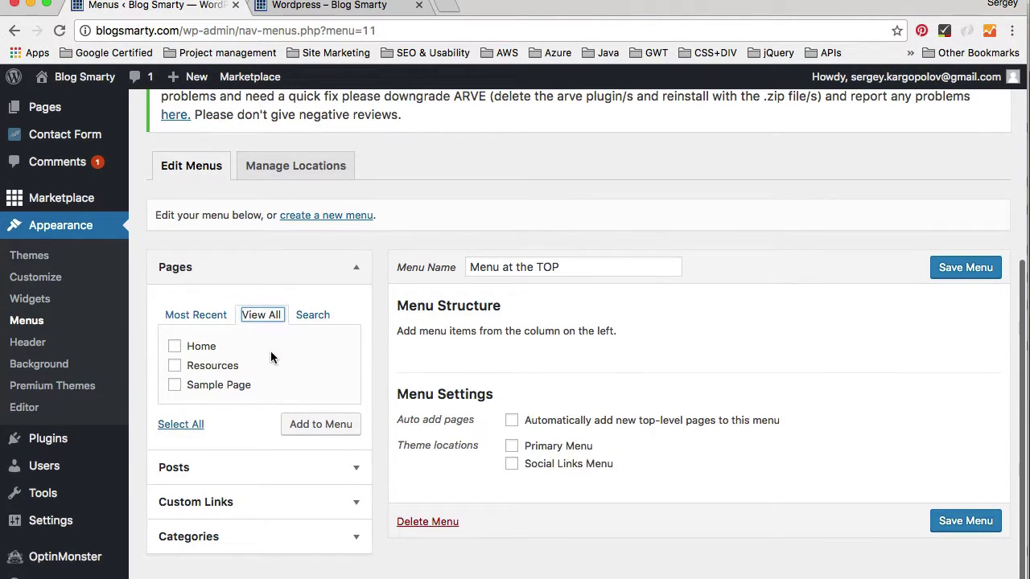
{"action": "left_click", "coordinate": [177, 369]}
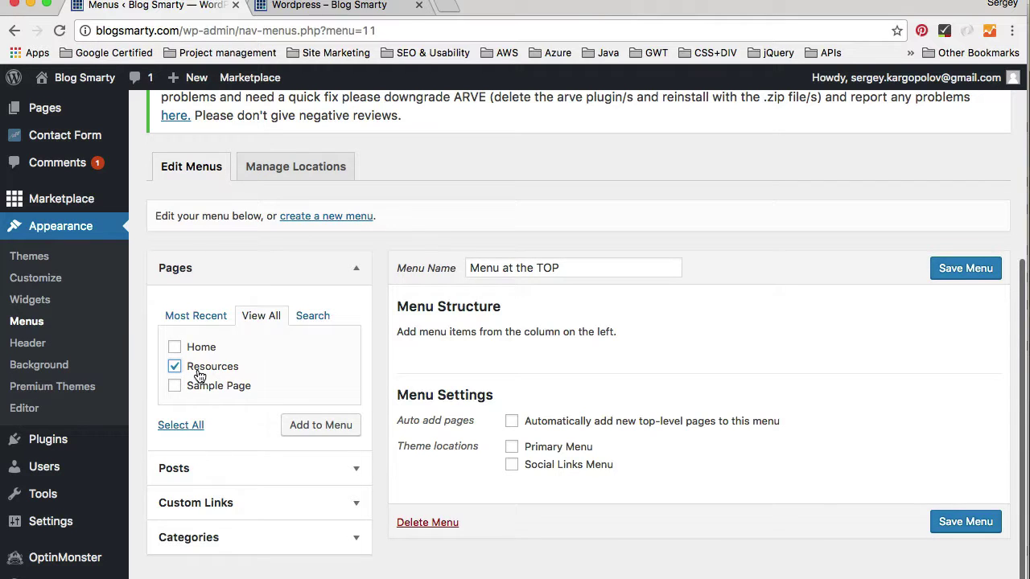
{"action": "left_click", "coordinate": [308, 434]}
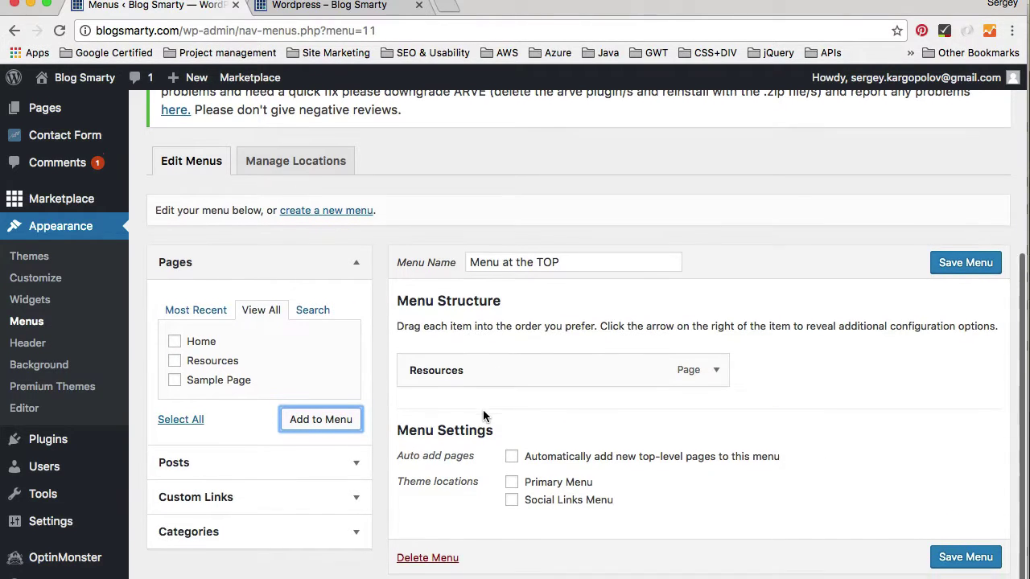
{"action": "scroll", "coordinate": [483, 410], "scroll_direction": "down", "scroll_amount": 1}
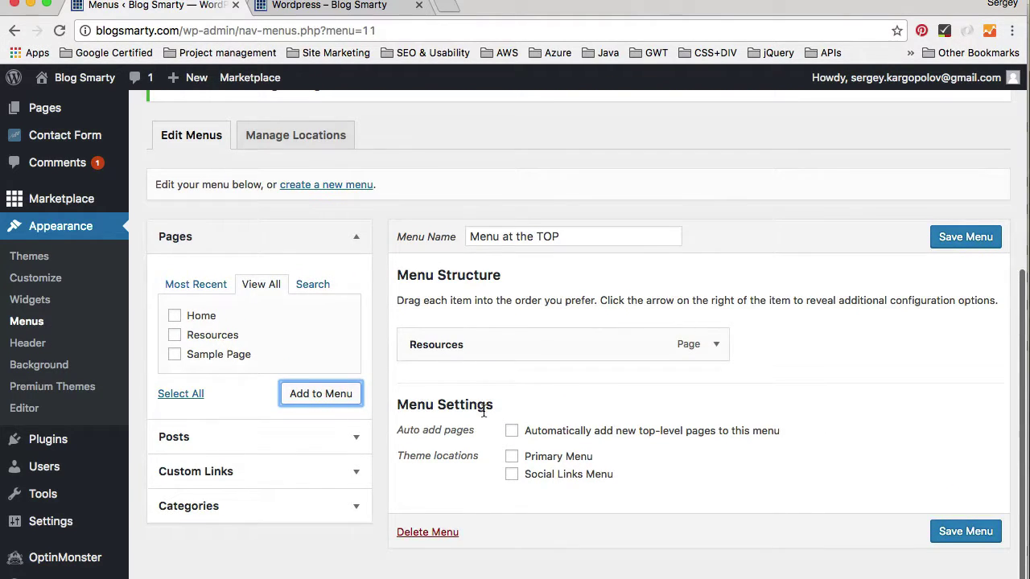
{"action": "left_click", "coordinate": [359, 445]}
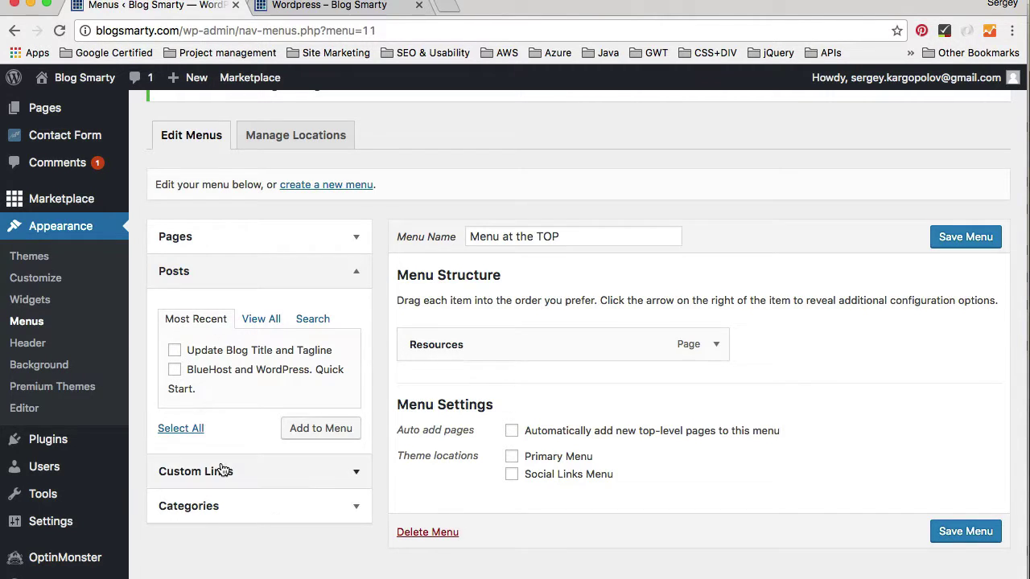
Add the Video tutorials, Wordpress and BlueHost categories to the menu after Resources.
{"action": "left_click", "coordinate": [217, 504]}
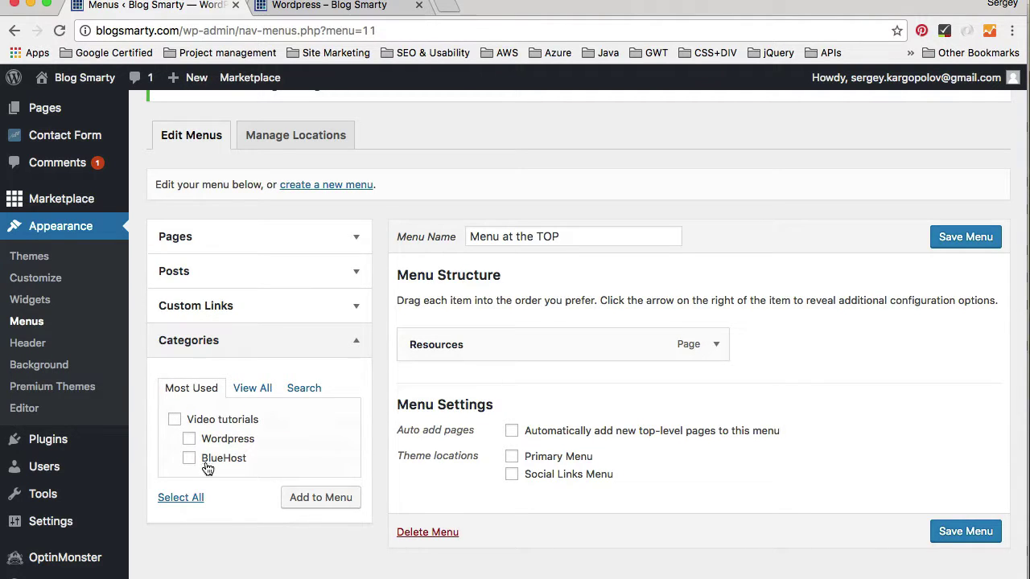
{"action": "left_click", "coordinate": [175, 420]}
{"action": "left_click", "coordinate": [188, 439]}
{"action": "left_click", "coordinate": [188, 458]}
{"action": "left_click", "coordinate": [302, 504]}
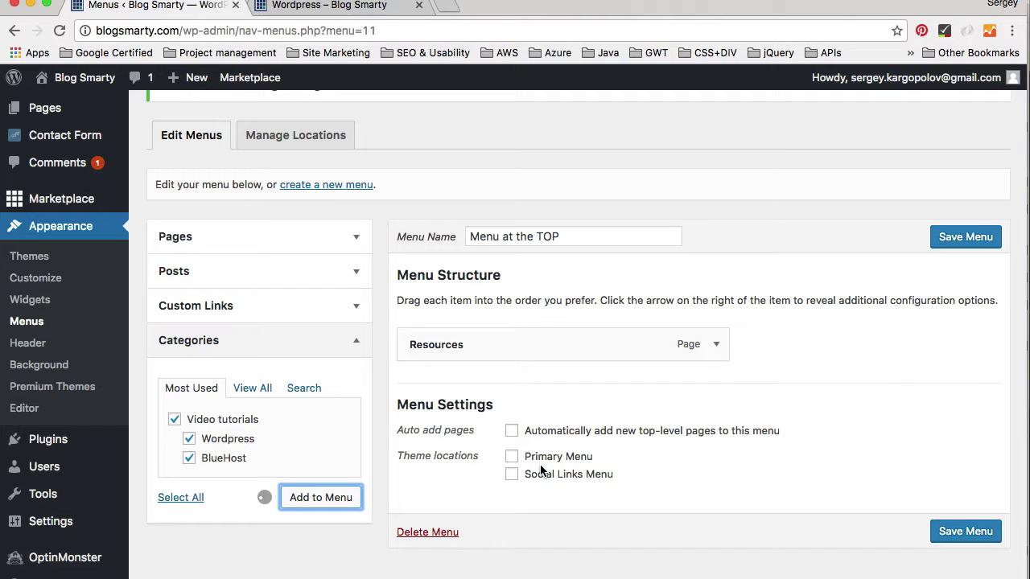
{"action": "scroll", "coordinate": [556, 453], "scroll_direction": "down", "scroll_amount": 1}
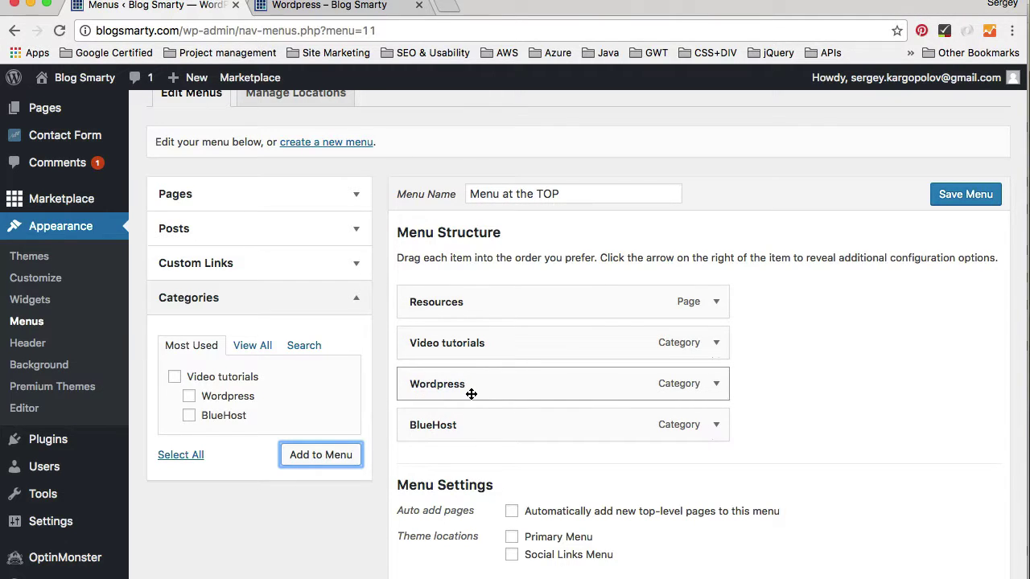
Drag Wordpress and BlueHost rightward to nest them under Video tutorials.
{"action": "left_click_drag", "start_coordinate": [472, 393], "coordinate": [507, 389]}
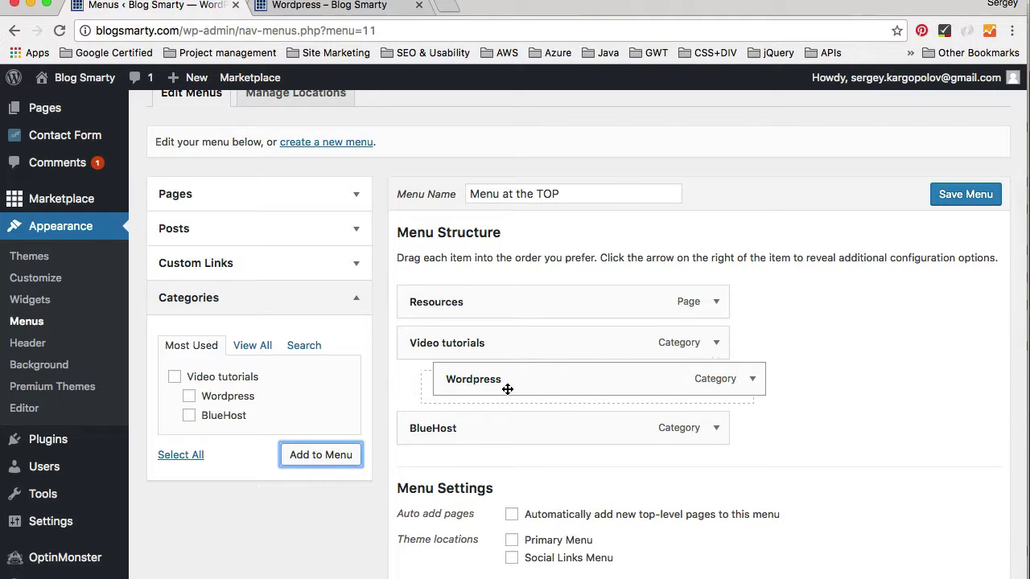
{"action": "left_click_drag", "start_coordinate": [507, 388], "coordinate": [507, 389]}
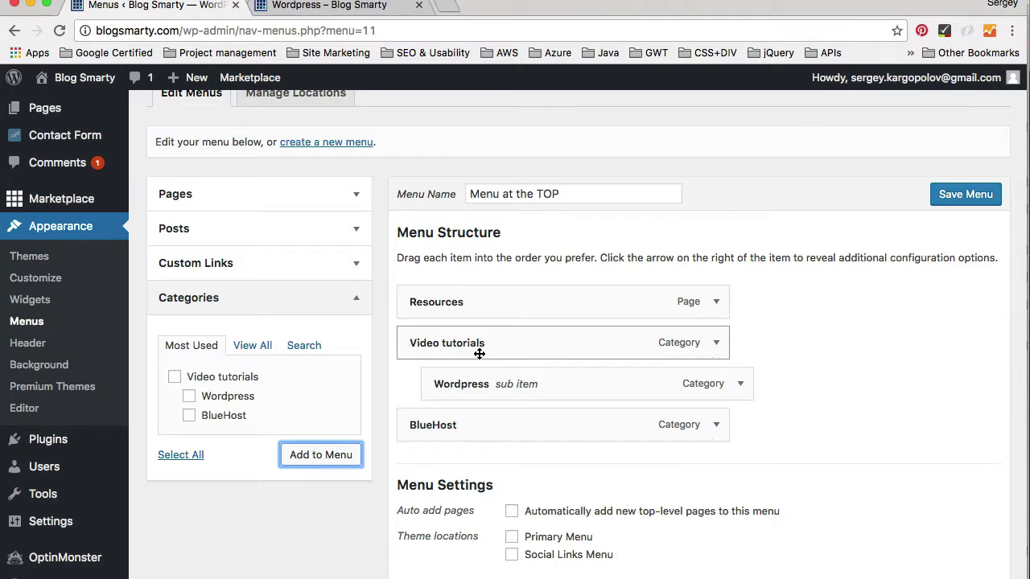
{"action": "left_click_drag", "start_coordinate": [460, 421], "coordinate": [516, 426]}
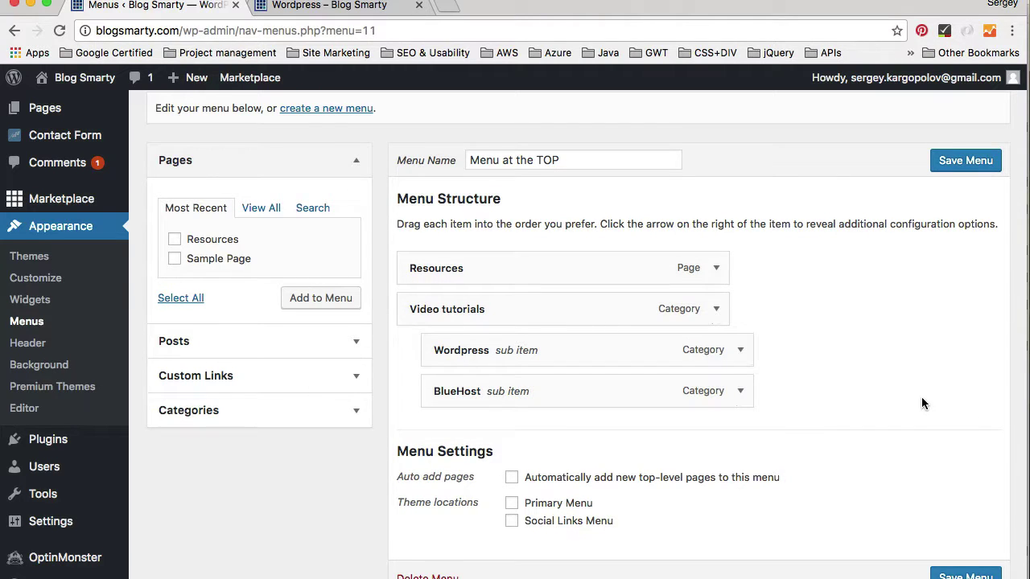
Assign 'Menu at the TOP' to Primary Menu, save it, and switch to the live blog.
{"action": "left_click", "coordinate": [512, 505]}
{"action": "left_click", "coordinate": [968, 162]}
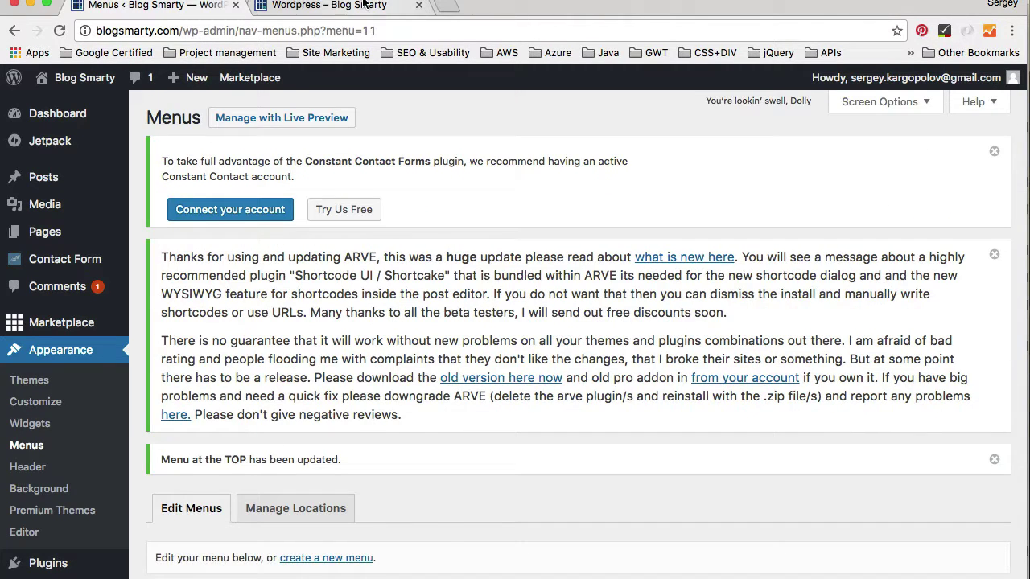
{"action": "left_click", "coordinate": [364, 5]}
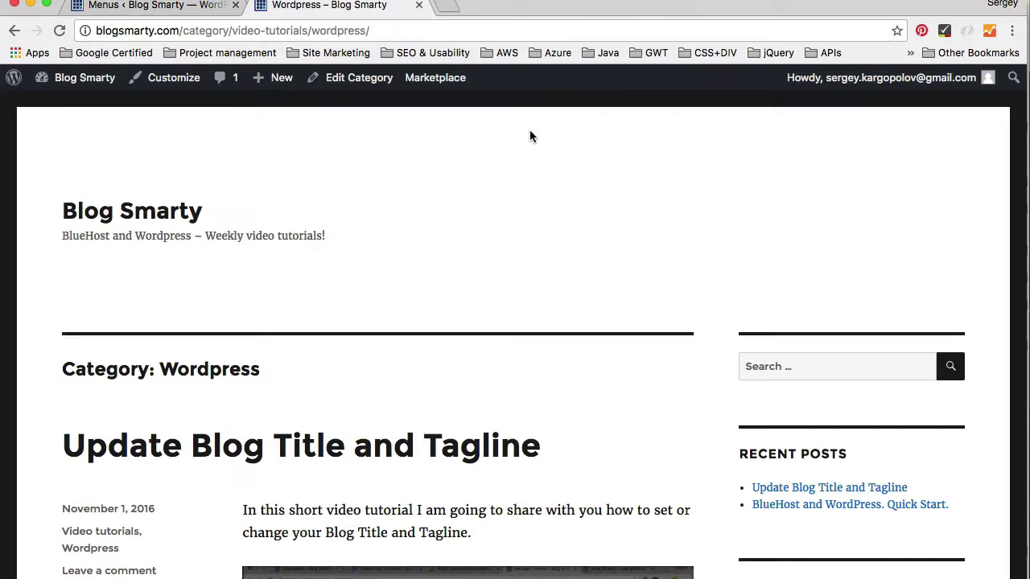
Reload the blog, visit Resources, then open the Video tutorials category from the new menu.
{"action": "key", "text": "super+r"}
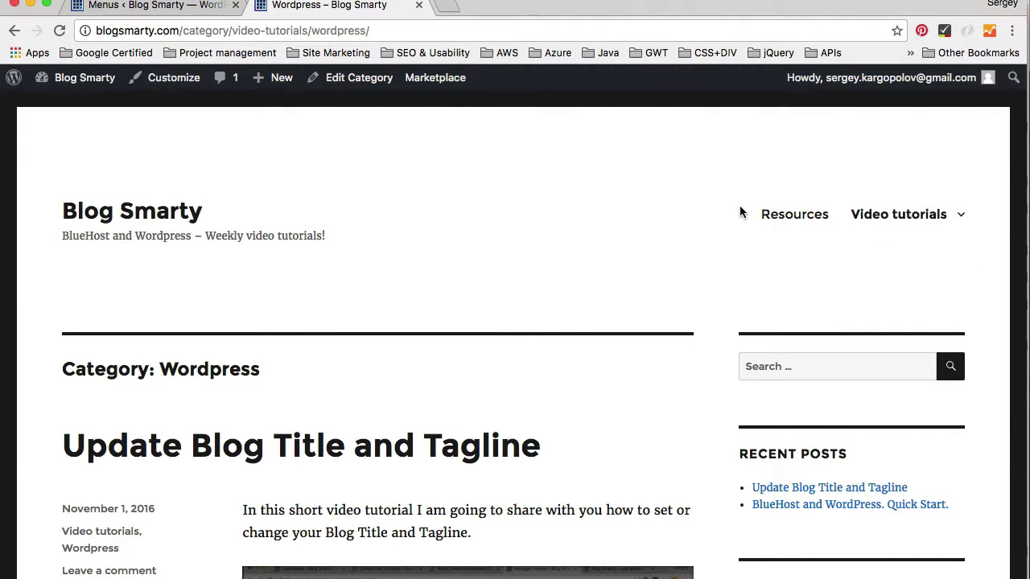
{"action": "left_click", "coordinate": [795, 215]}
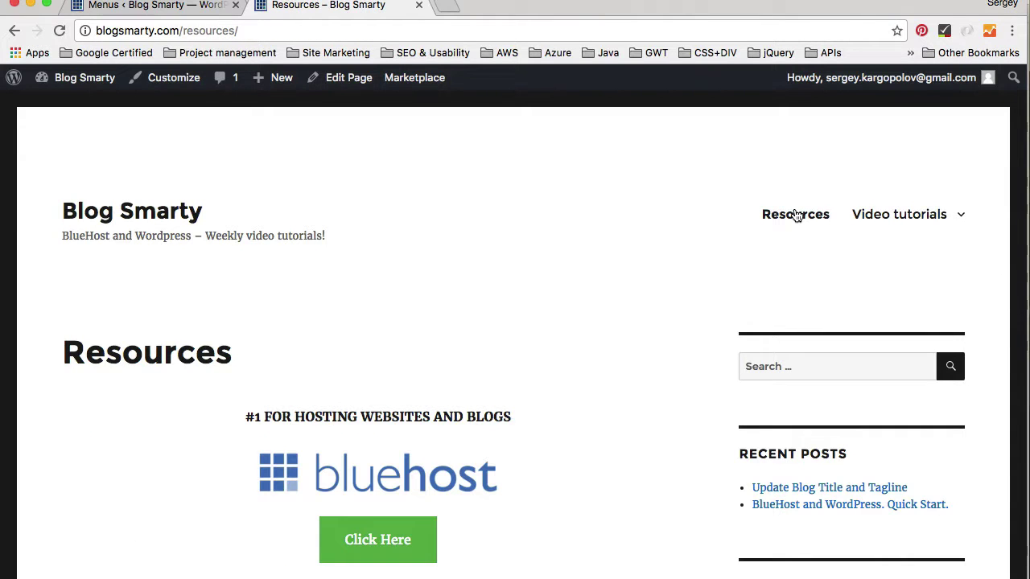
{"action": "scroll", "coordinate": [608, 306], "scroll_direction": "down", "scroll_amount": 5}
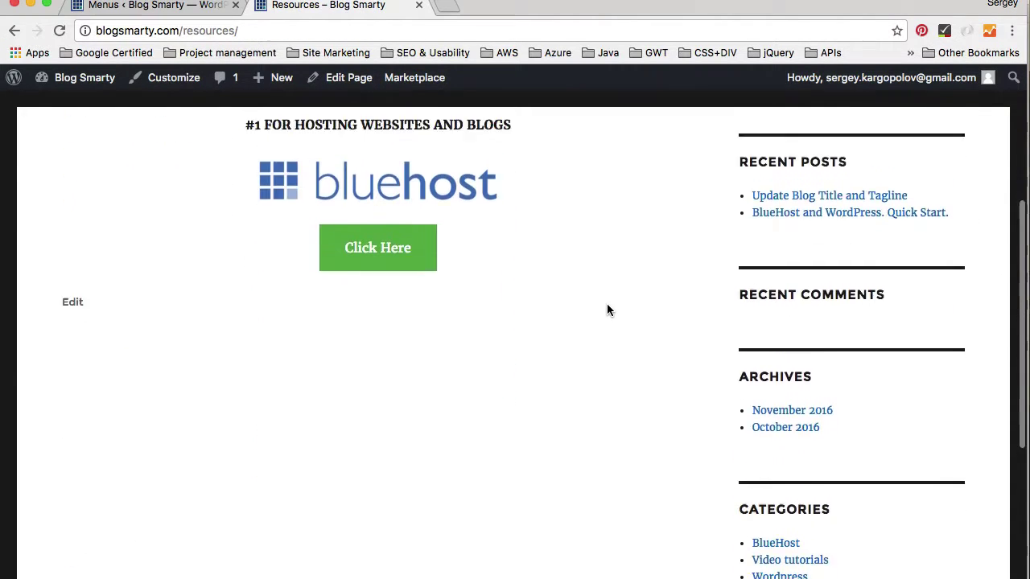
{"action": "scroll", "coordinate": [608, 306], "scroll_direction": "up", "scroll_amount": 4}
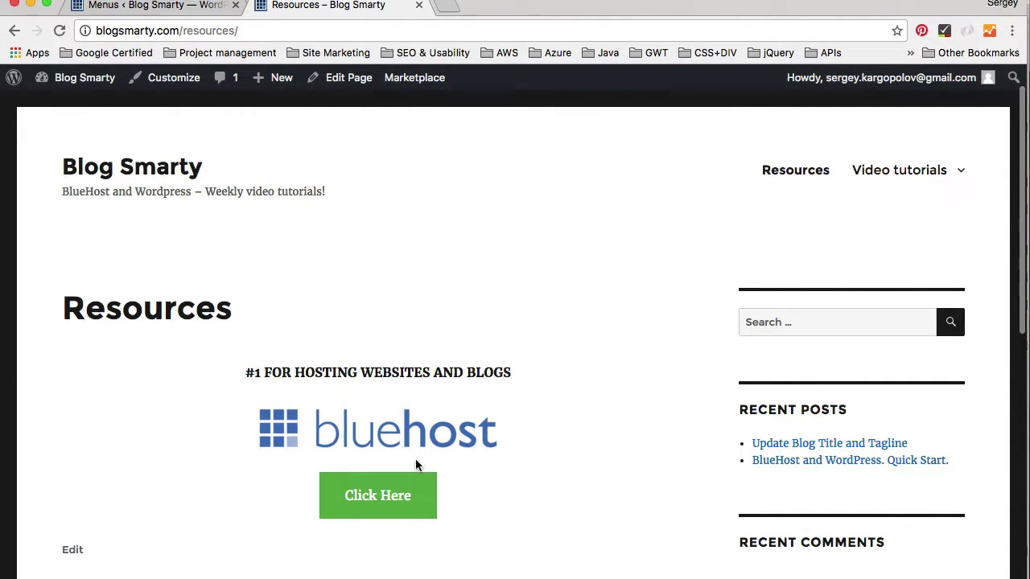
{"action": "mouse_move", "coordinate": [953, 179]}
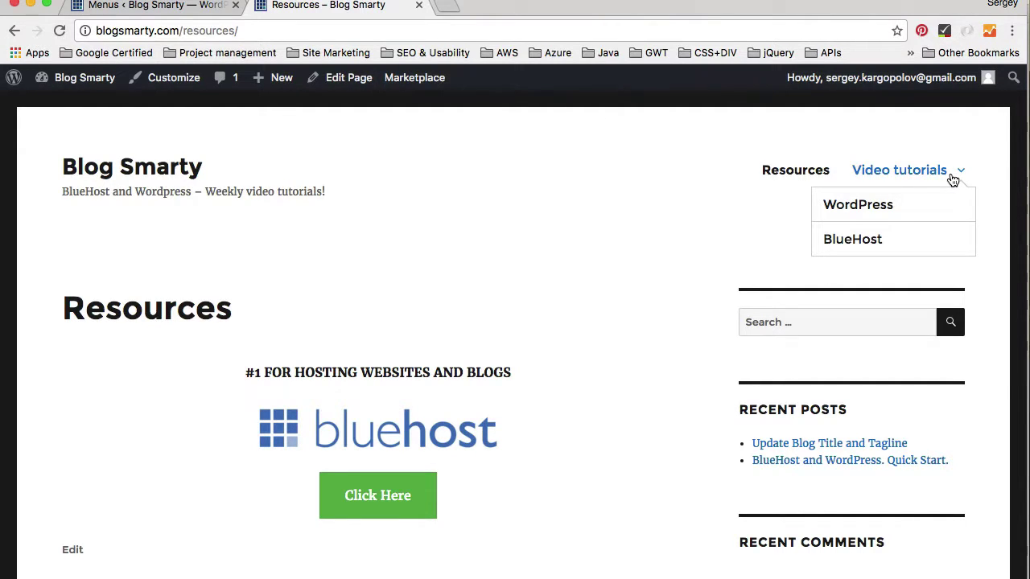
{"action": "left_click", "coordinate": [875, 177]}
Open the BlueHost category page from the Video tutorials dropdown to confirm the submenu works.
{"action": "scroll", "coordinate": [677, 308], "scroll_direction": "down", "scroll_amount": 5}
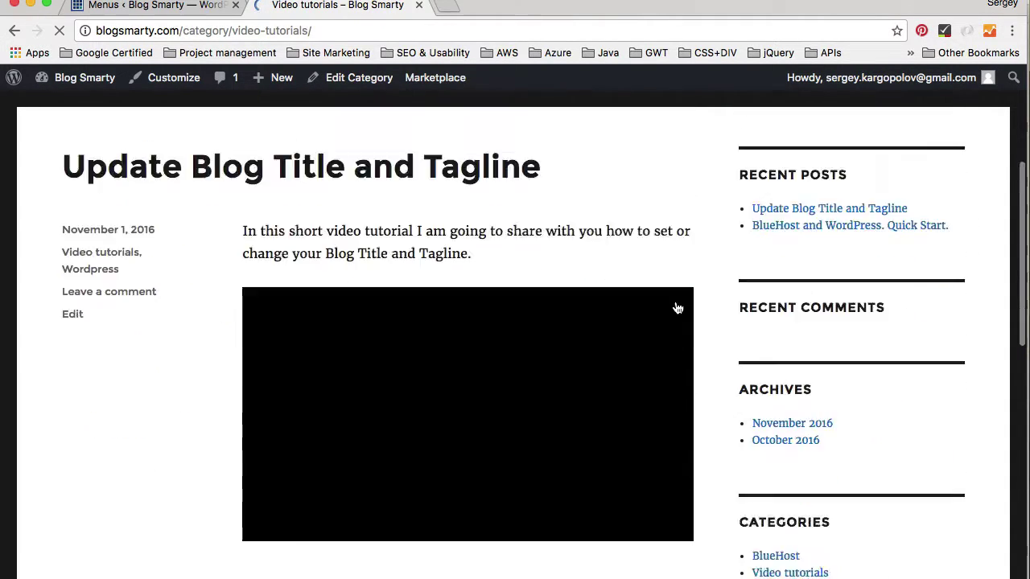
{"action": "scroll", "coordinate": [677, 308], "scroll_direction": "down", "scroll_amount": 10}
{"action": "scroll", "coordinate": [678, 308], "scroll_direction": "up", "scroll_amount": 15}
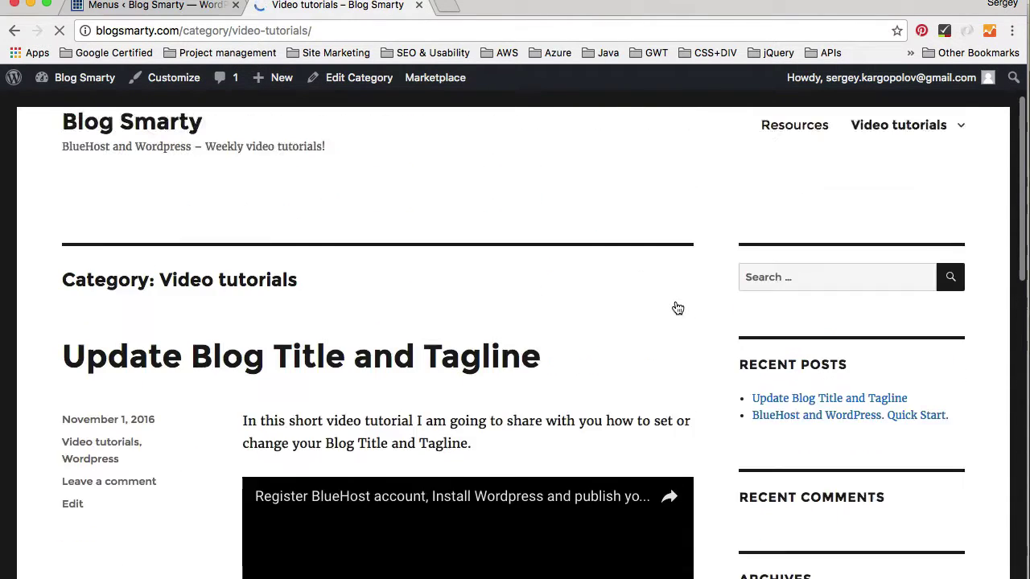
{"action": "scroll", "coordinate": [677, 308], "scroll_direction": "up", "scroll_amount": 2}
{"action": "mouse_move", "coordinate": [968, 198]}
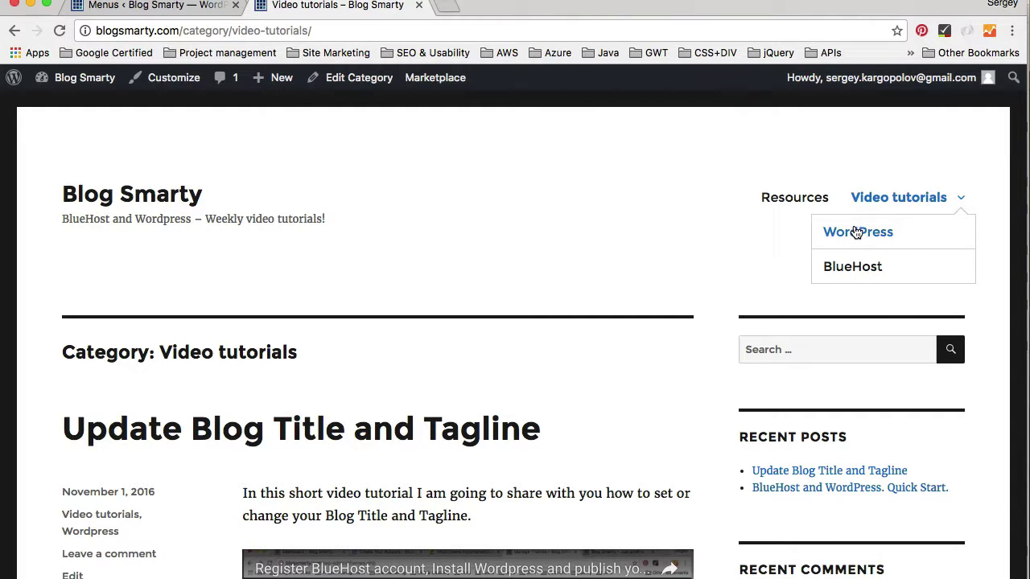
{"action": "left_click", "coordinate": [853, 273]}
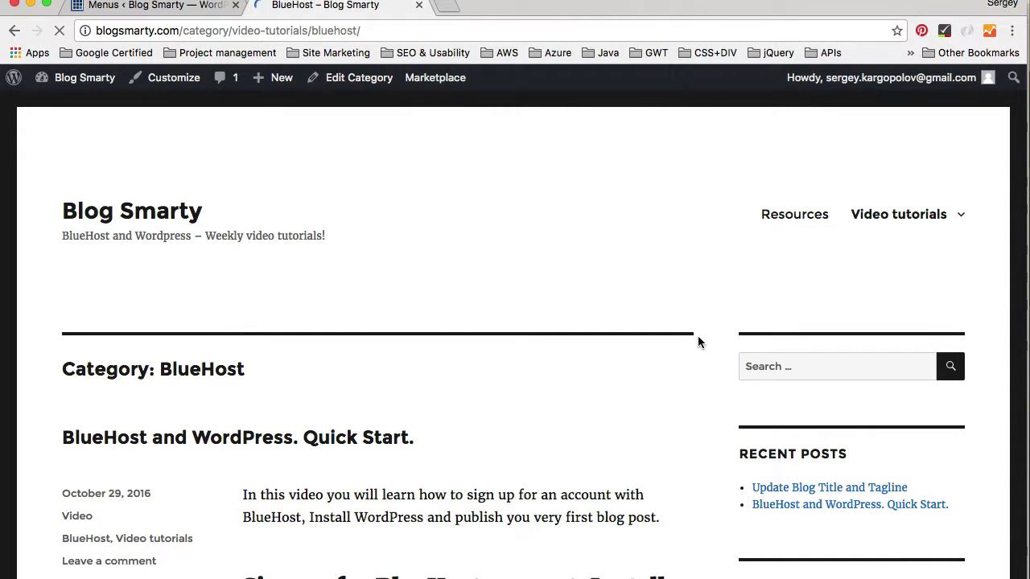
{"action": "scroll", "coordinate": [698, 343], "scroll_direction": "down", "scroll_amount": 6}
{"action": "scroll", "coordinate": [698, 343], "scroll_direction": "up", "scroll_amount": 2}
{"action": "scroll", "coordinate": [697, 335], "scroll_direction": "up", "scroll_amount": 4}
{"action": "mouse_move", "coordinate": [938, 214]}
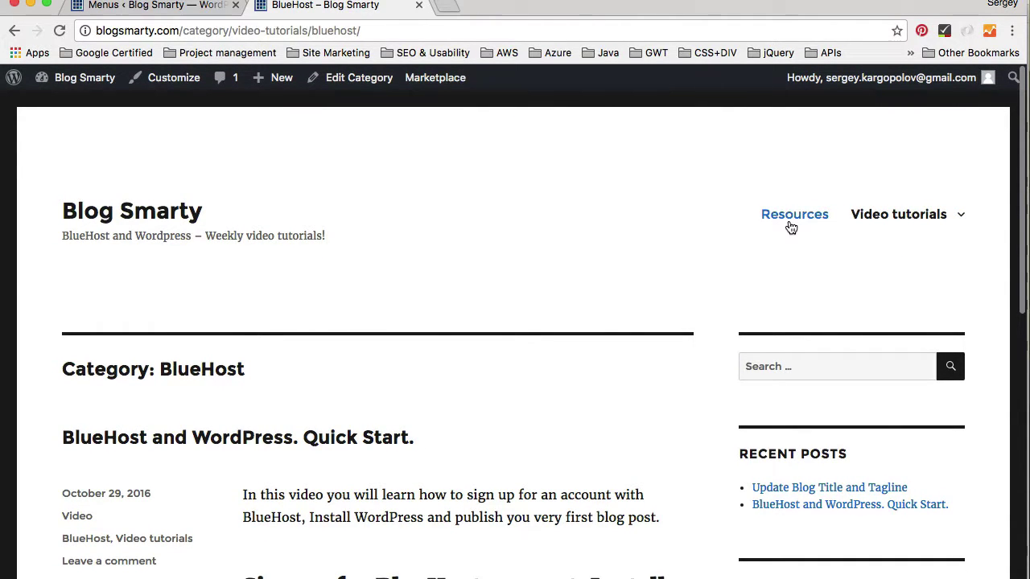
{"action": "mouse_move", "coordinate": [847, 210]}
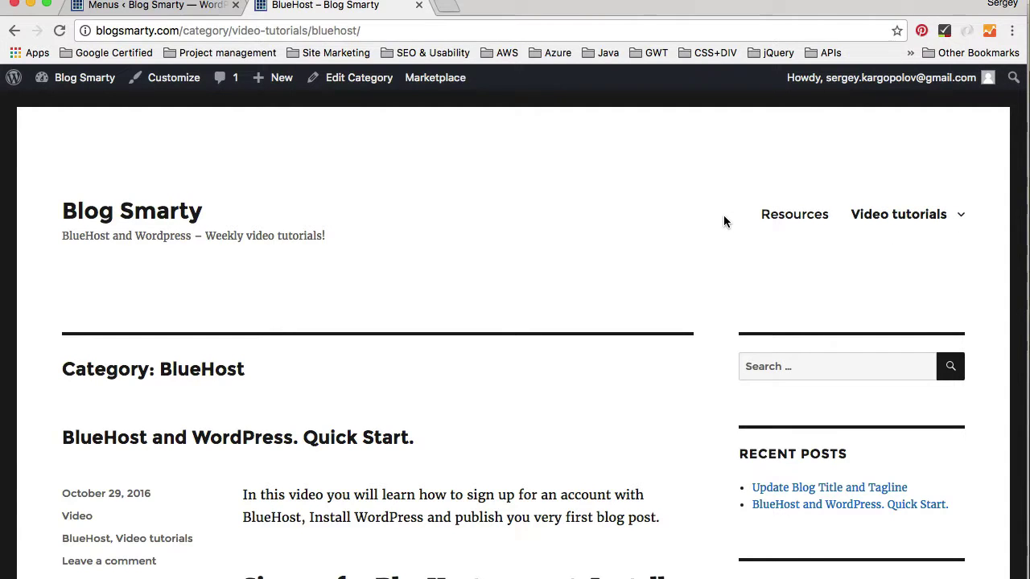